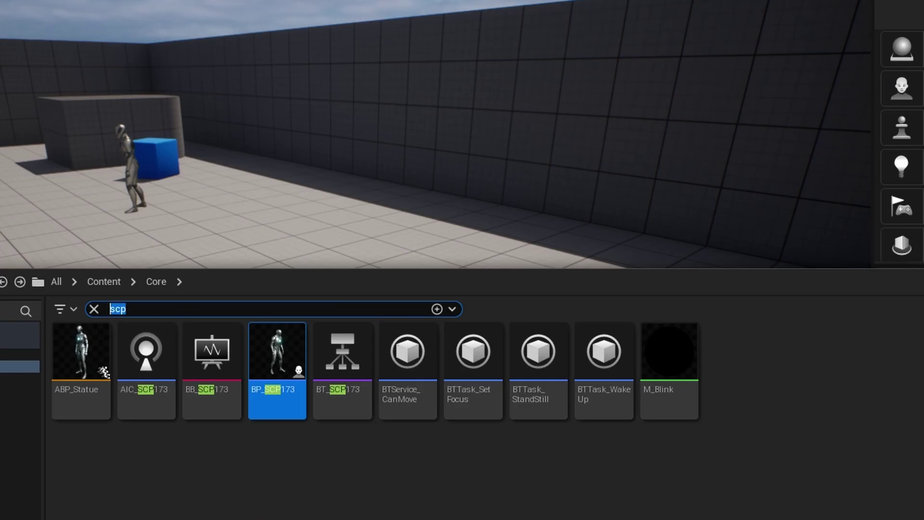
# Open the BP_ThirdPersonCharacter Blueprint and select its CameraBoom component
pyautogui.press('BackSpace')
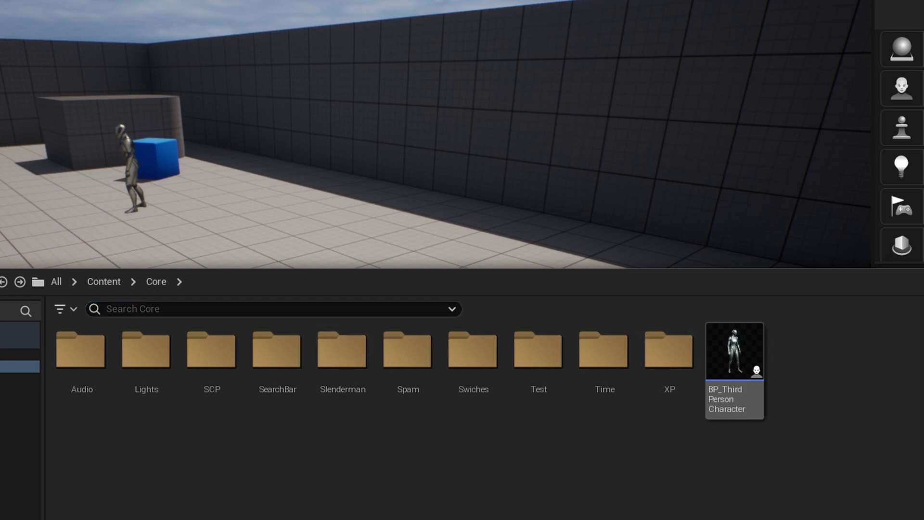
pyautogui.click(734, 402)
pyautogui.doubleClick(734, 375)
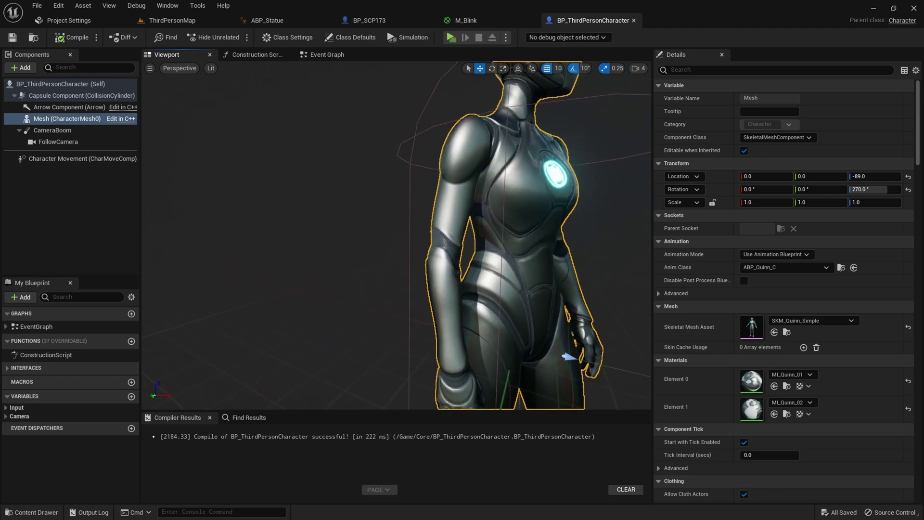
pyautogui.click(58, 131)
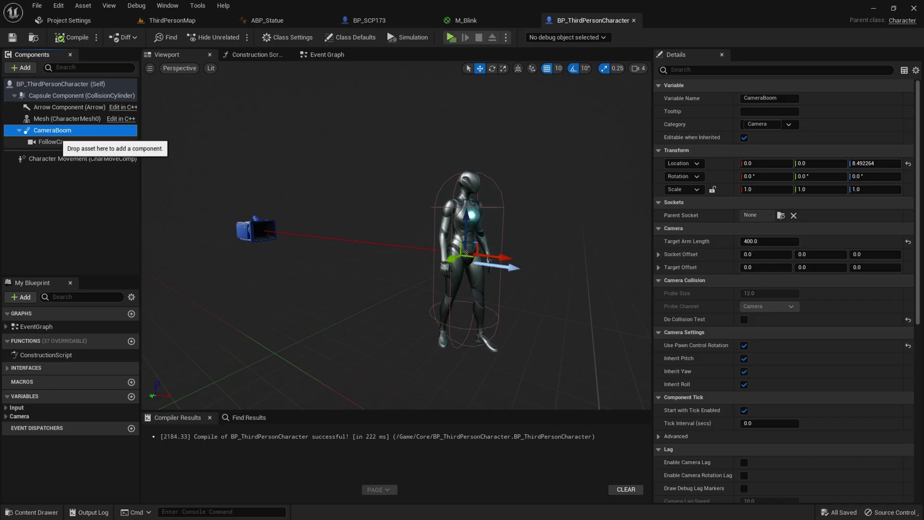
# Delete CameraBoom and attach FollowCamera to the character Mesh's head socket
pyautogui.press('Delete')
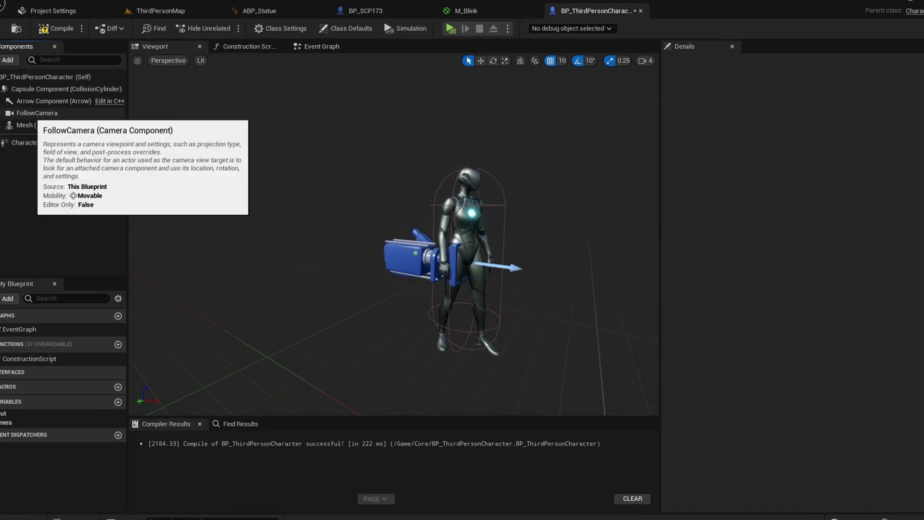
pyautogui.moveTo(37, 113); pyautogui.dragTo(48, 126)
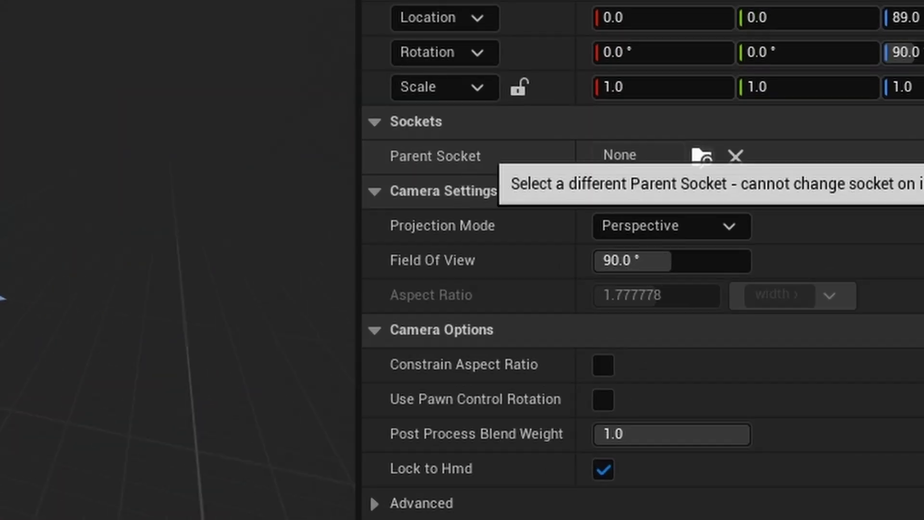
pyautogui.click(793, 213)
pyautogui.write('he')
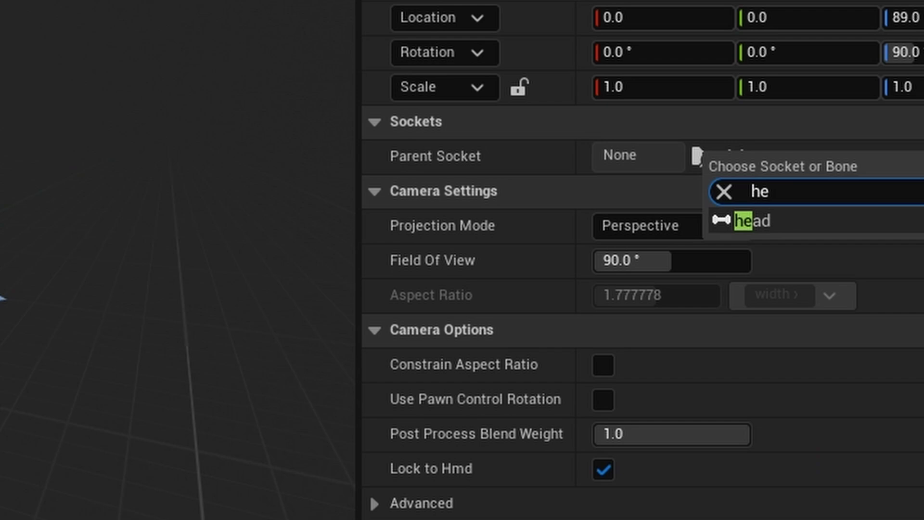
pyautogui.press('Return')
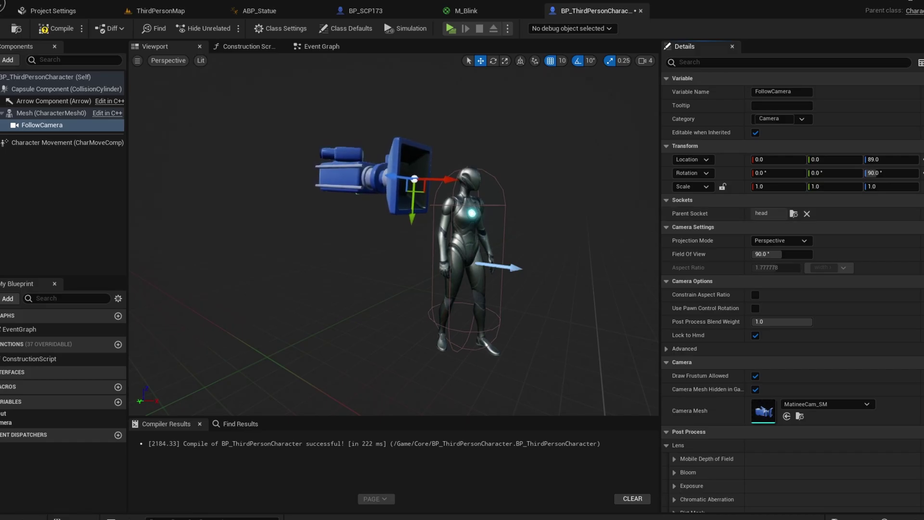
pyautogui.moveTo(395, 231); pyautogui.dragTo(448, 235, button='right')
pyautogui.scroll(5, 393, 235)
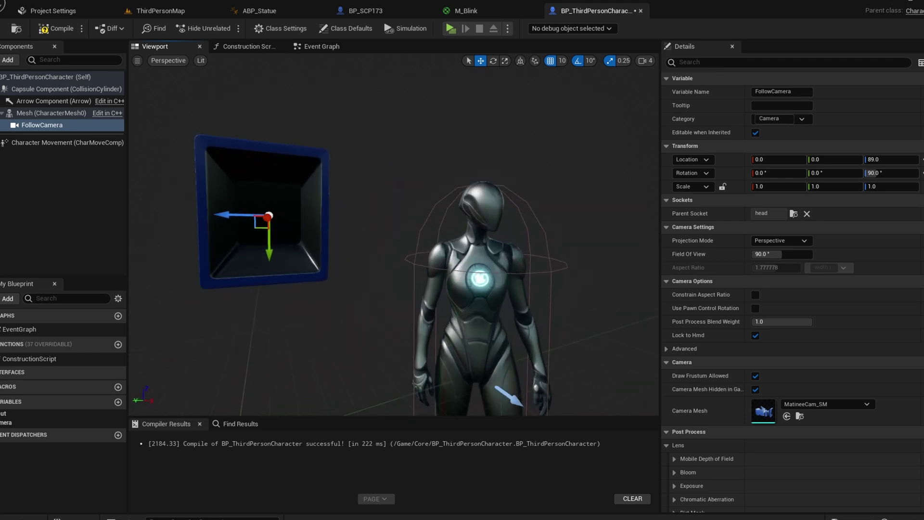
pyautogui.scroll(-5, 394, 235)
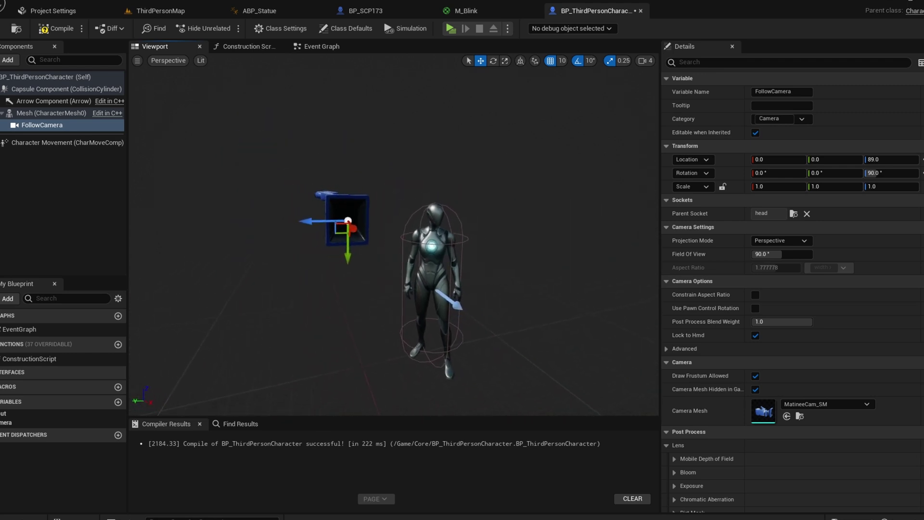
pyautogui.moveTo(448, 235); pyautogui.dragTo(474, 237, button='right')
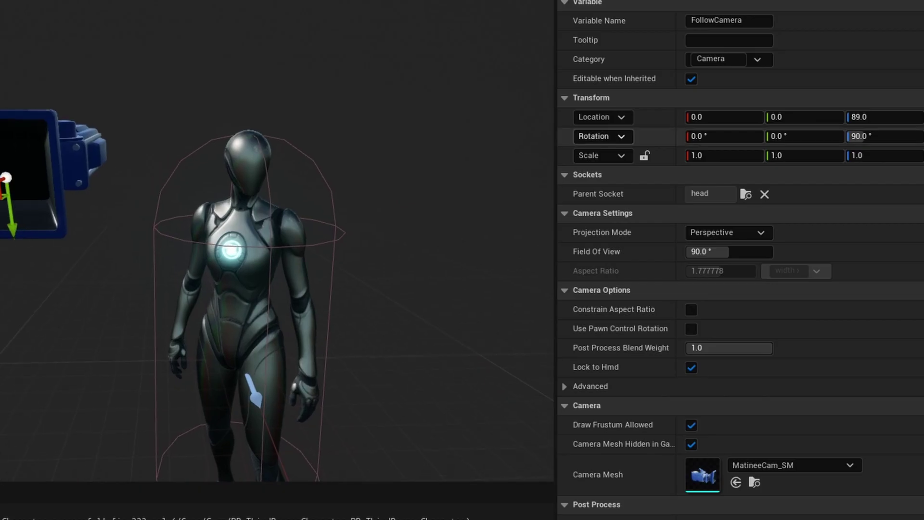
# Set FollowCamera's Location Z to 0 and its X rotation to -90
pyautogui.write('0')
pyautogui.press('Return')
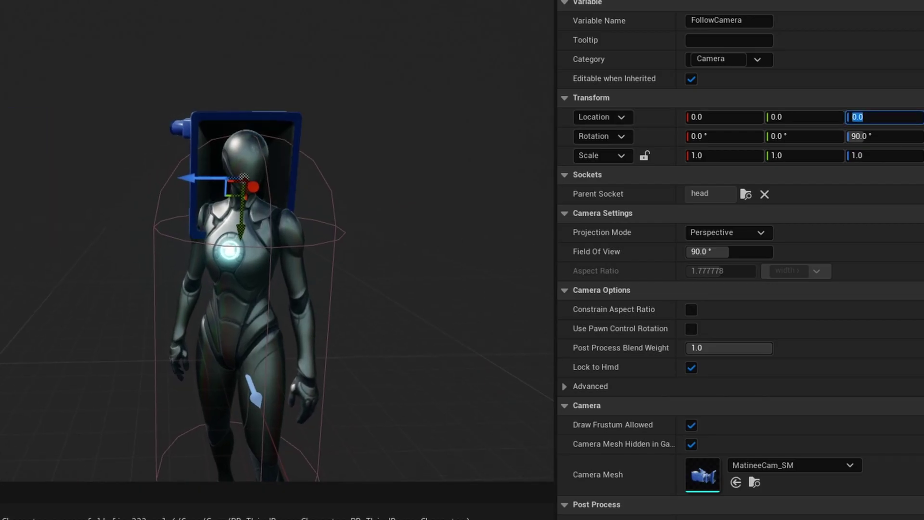
pyautogui.press('e')
pyautogui.moveTo(144, 159); pyautogui.dragTo(137, 179)
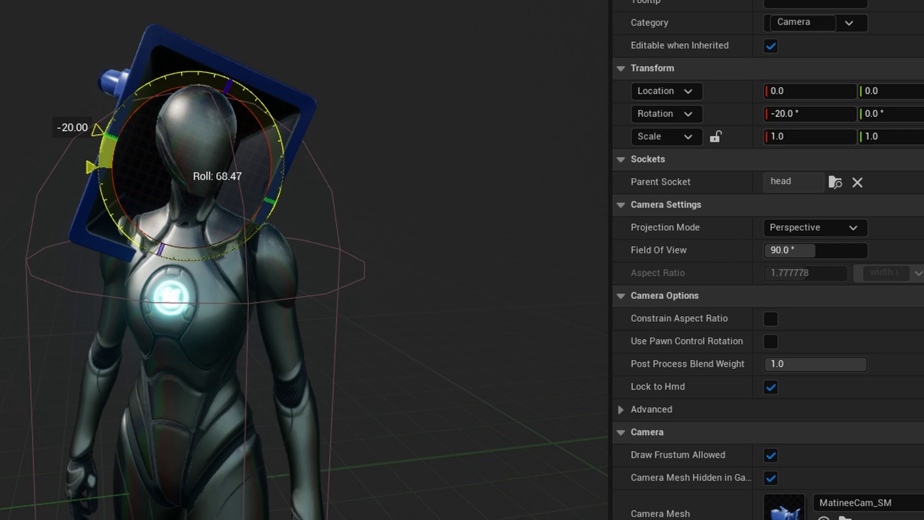
pyautogui.moveTo(97, 129); pyautogui.dragTo(191, 65)
pyautogui.click(795, 113)
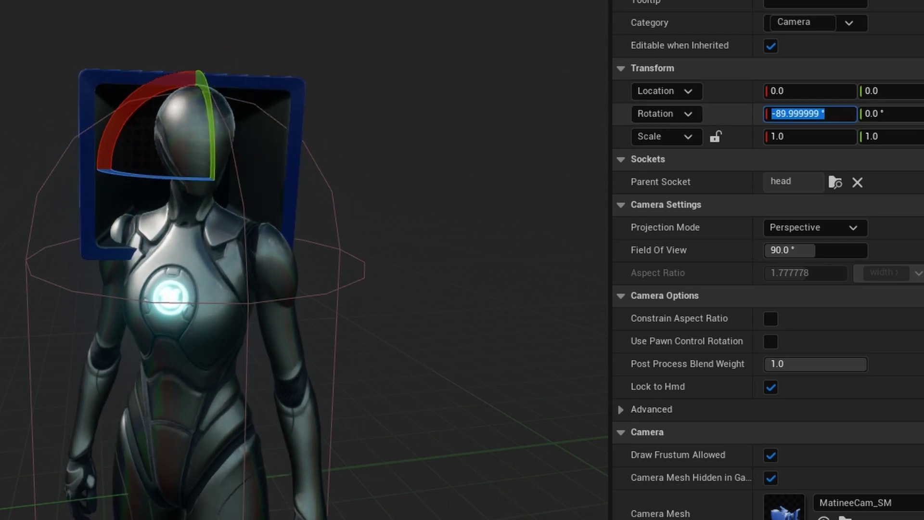
pyautogui.write('-90')
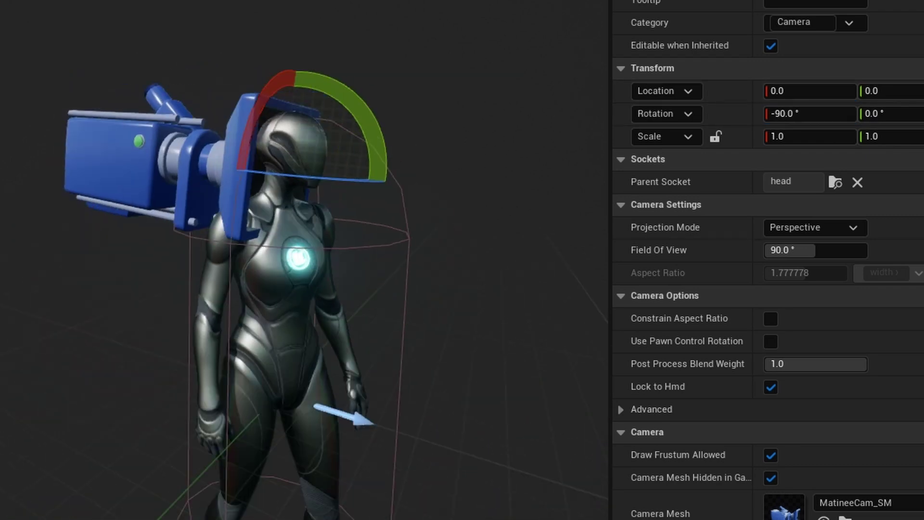
# Move FollowCamera to Location Y 12 and X 2
pyautogui.press('w')
pyautogui.scroll(5, 145, 226)
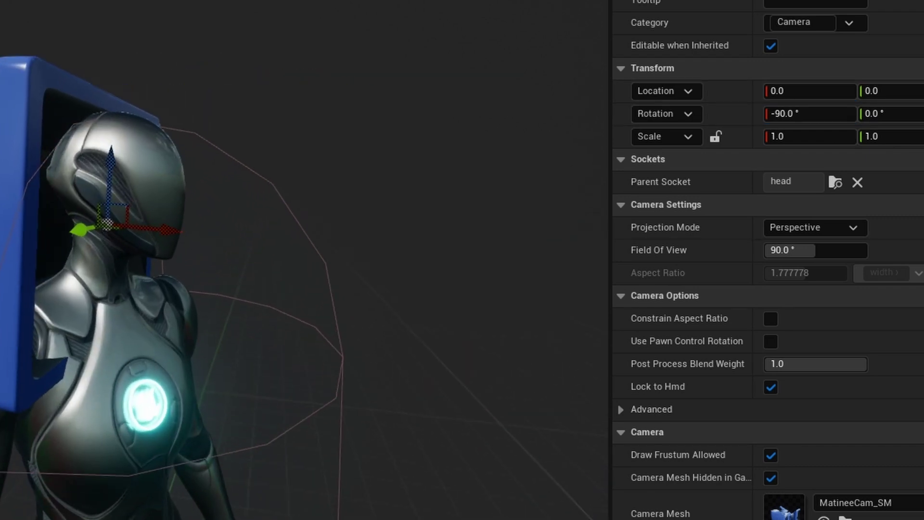
pyautogui.moveTo(168, 239); pyautogui.dragTo(231, 245)
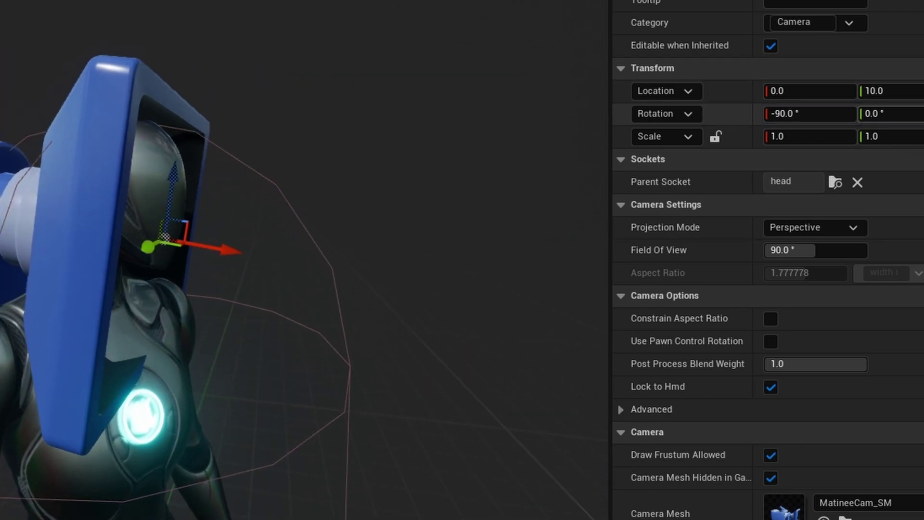
pyautogui.click(891, 91)
pyautogui.write('12')
pyautogui.press('Return')
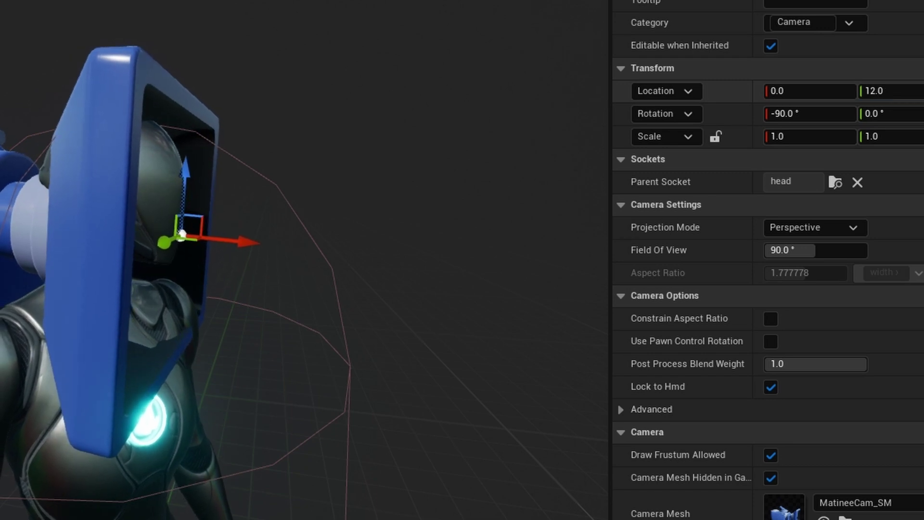
pyautogui.write('5')
pyautogui.press('Return')
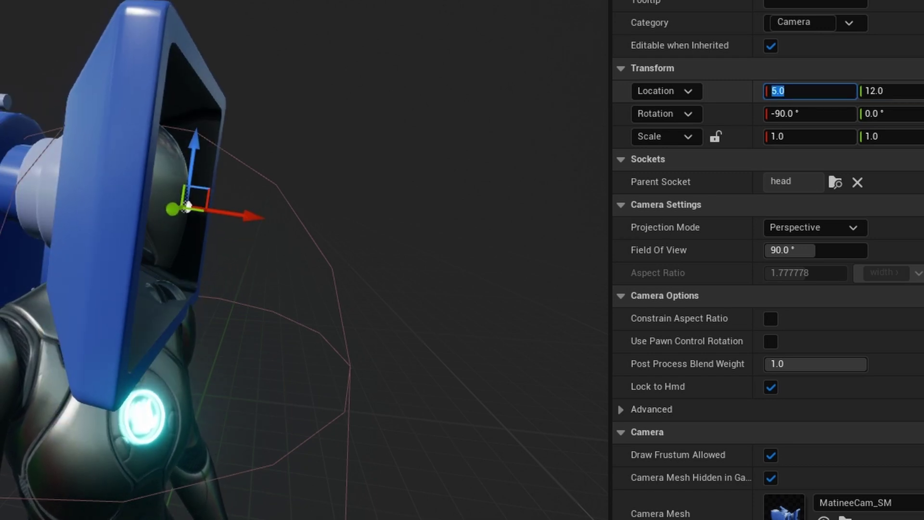
pyautogui.write('2')
pyautogui.press('Return')
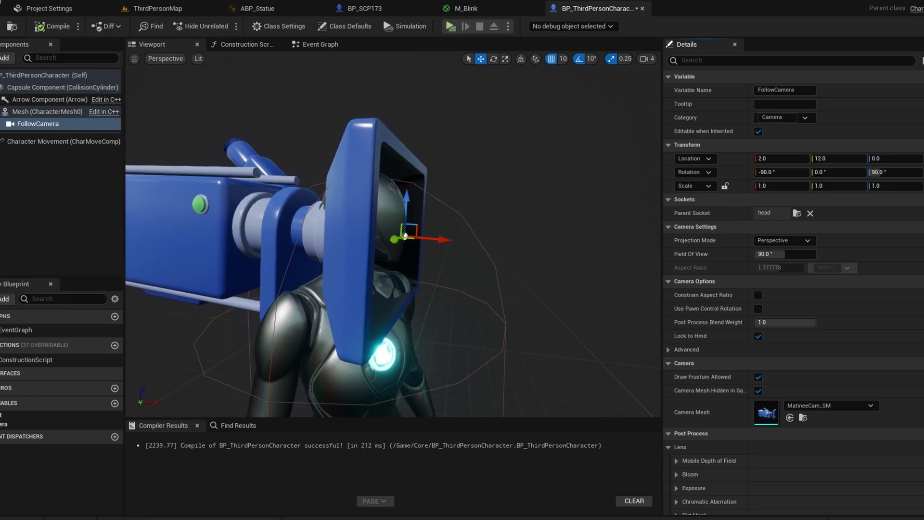
# Test the head camera in Play, then enable Use Pawn Control Rotation on FollowCamera
pyautogui.click(451, 26)
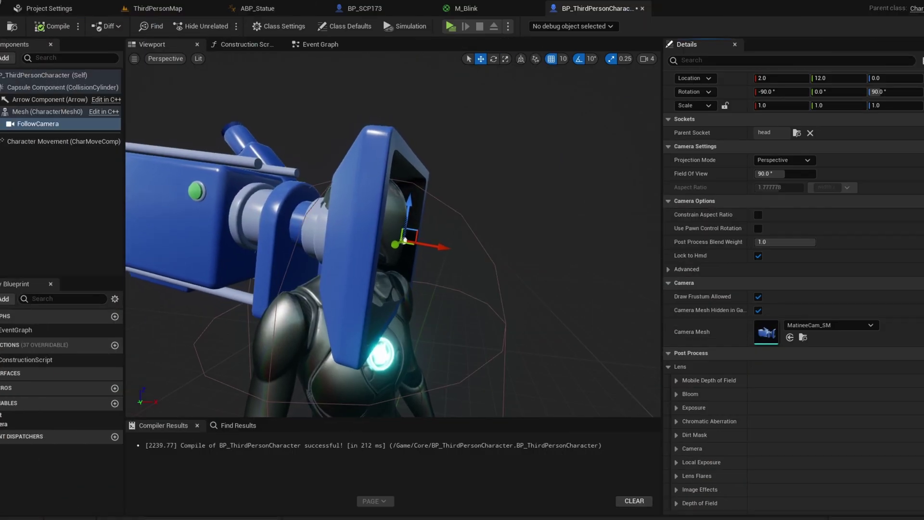
pyautogui.scroll(3, 794, 289)
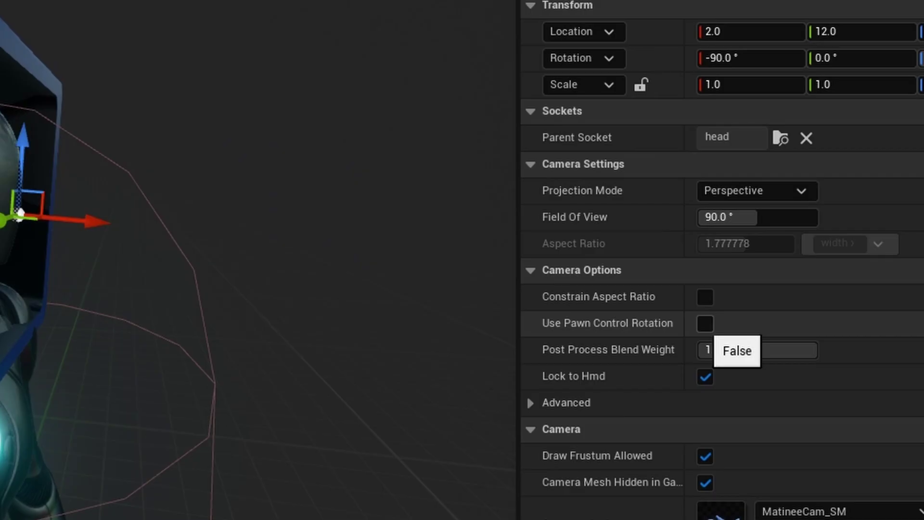
pyautogui.click(705, 324)
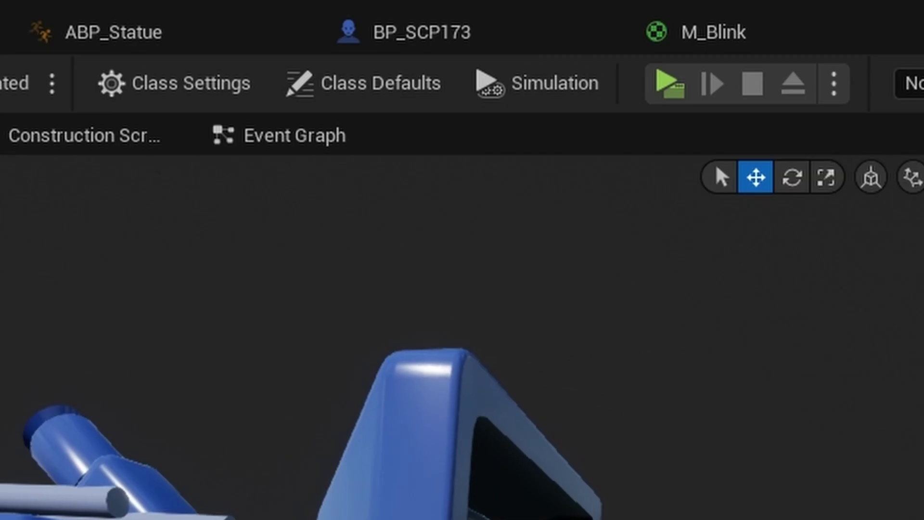
# Enable Use Controller Rotation Yaw in Class Defaults and test the view in Play
pyautogui.click(468, 57)
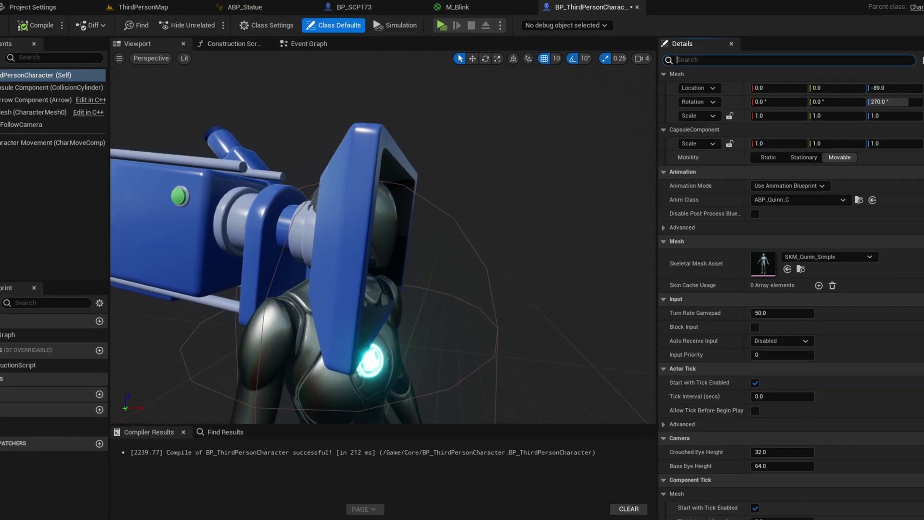
pyautogui.write('yaw')
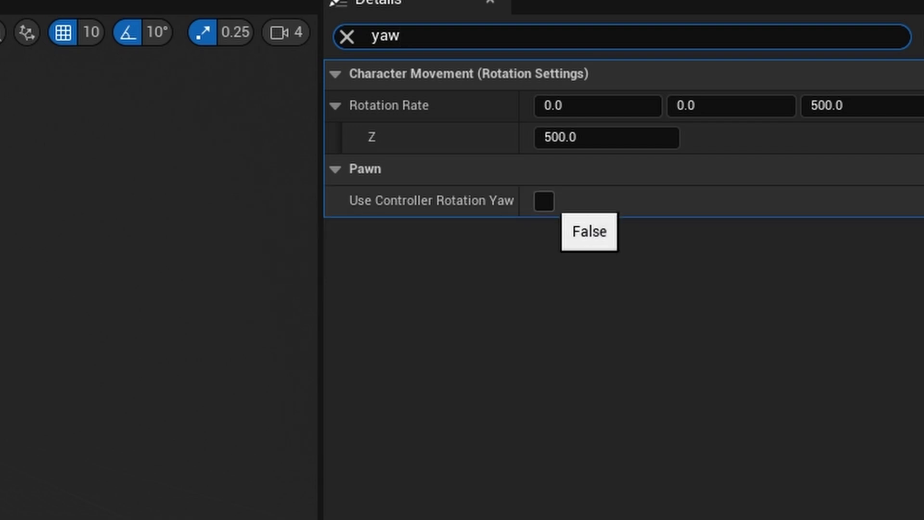
pyautogui.click(544, 201)
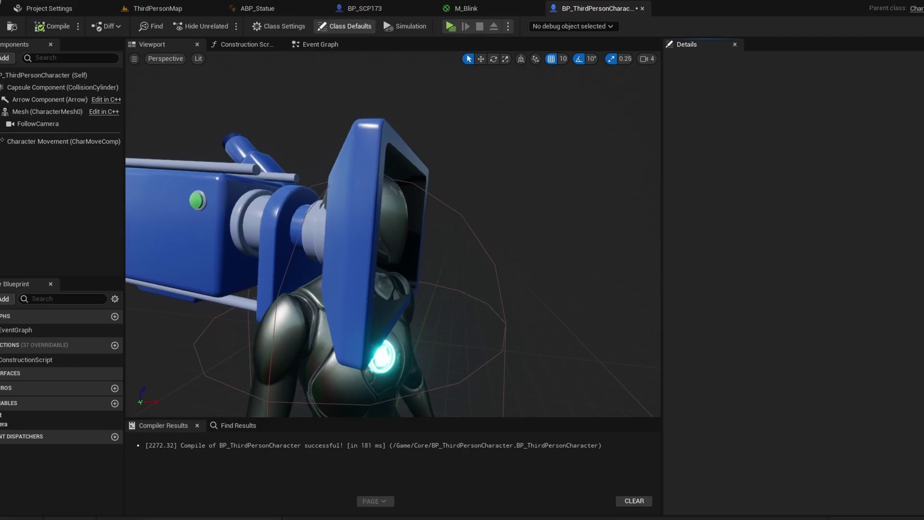
pyautogui.click(471, 27)
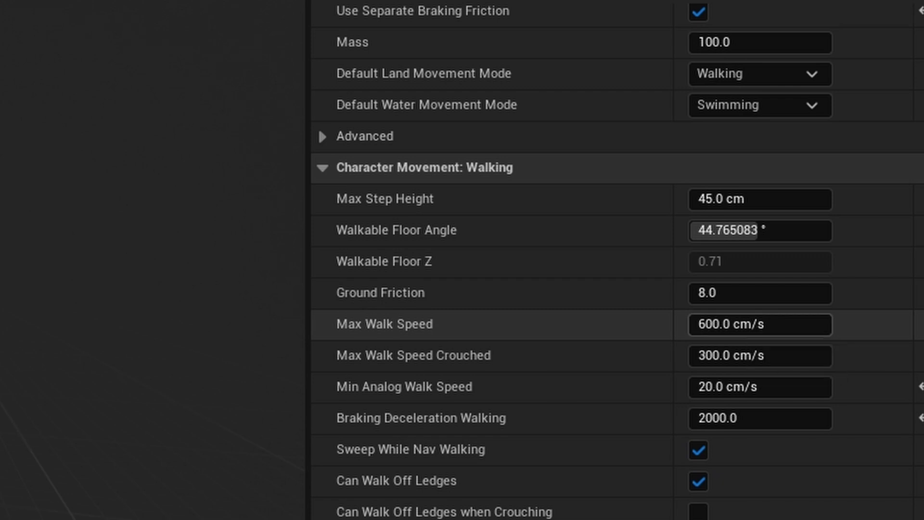
# Set Max Walk Speed under Character Movement: Walking to 300 cm/s
pyautogui.click(759, 325)
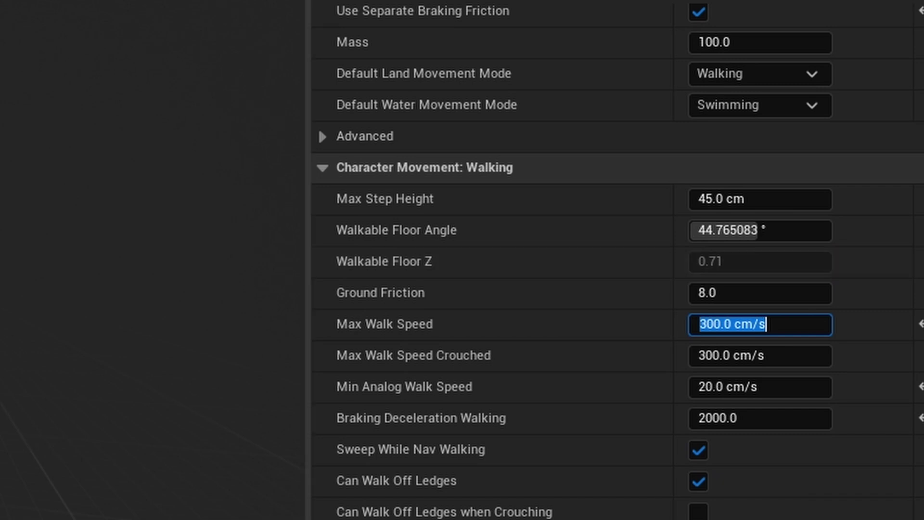
pyautogui.scroll(-20, 616, 260)
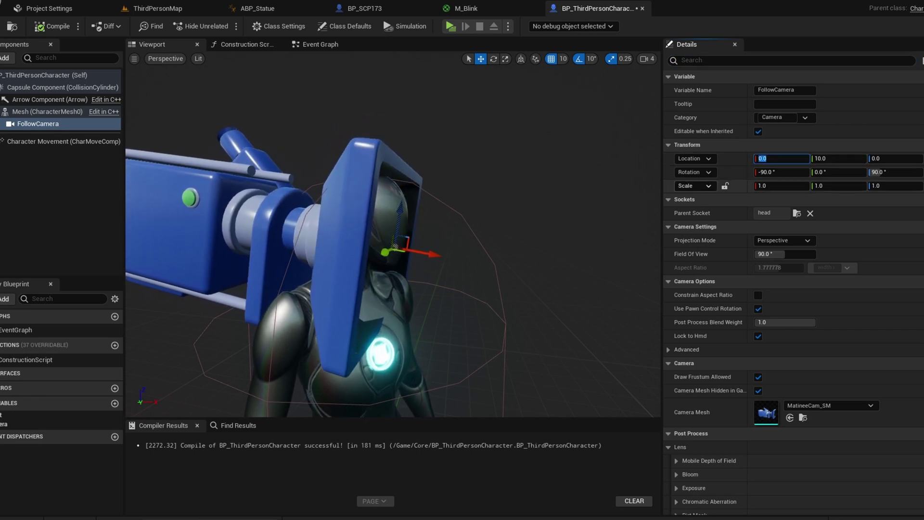
# Scroll FollowCamera's Details down to the Post Process Lens settings
pyautogui.scroll(-4, 795, 289)
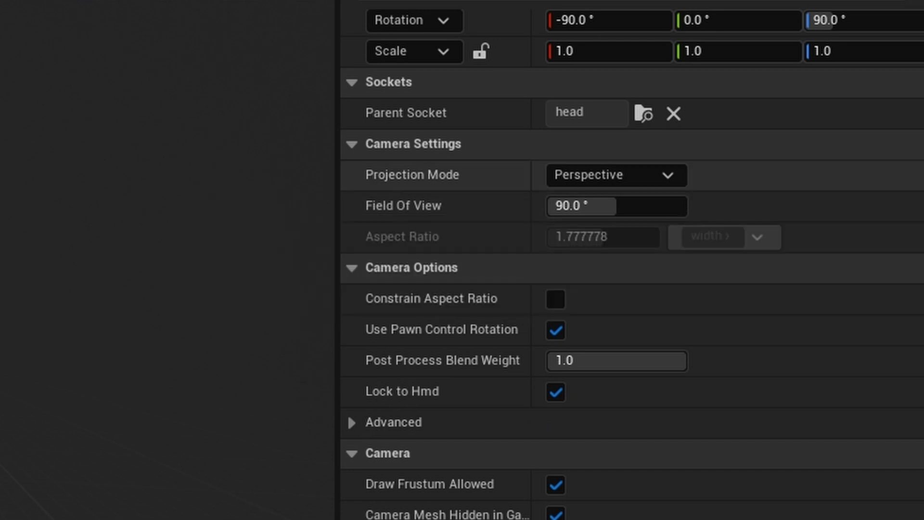
# Try Field Of View values of 170 and 10, then set FollowCamera's FOV to 60
pyautogui.click(613, 206)
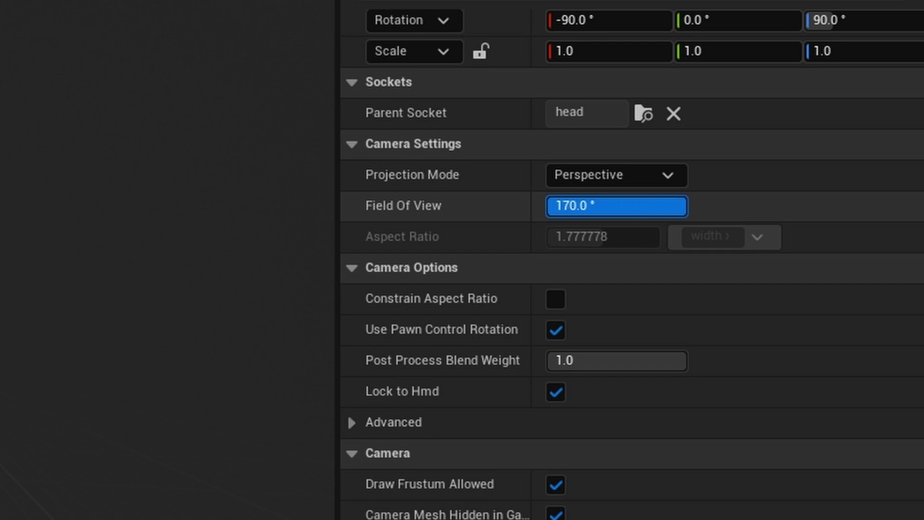
pyautogui.press('Return')
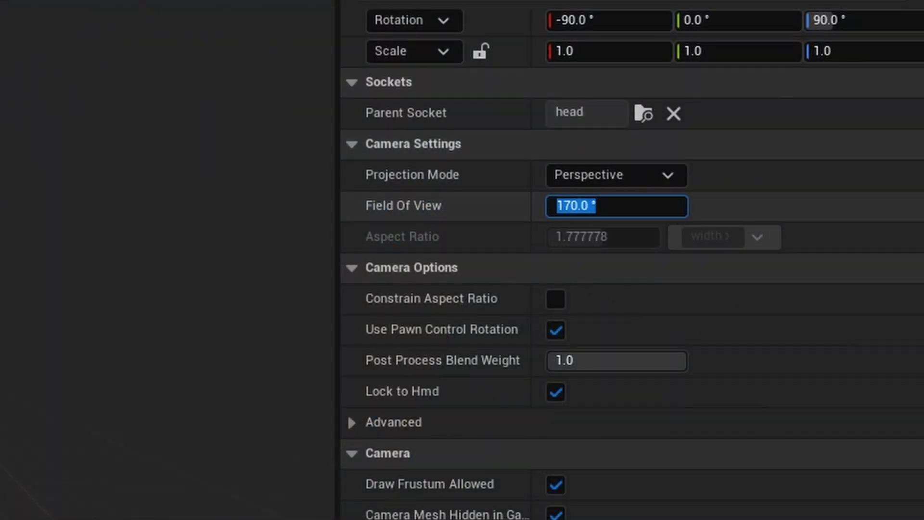
pyautogui.write('0')
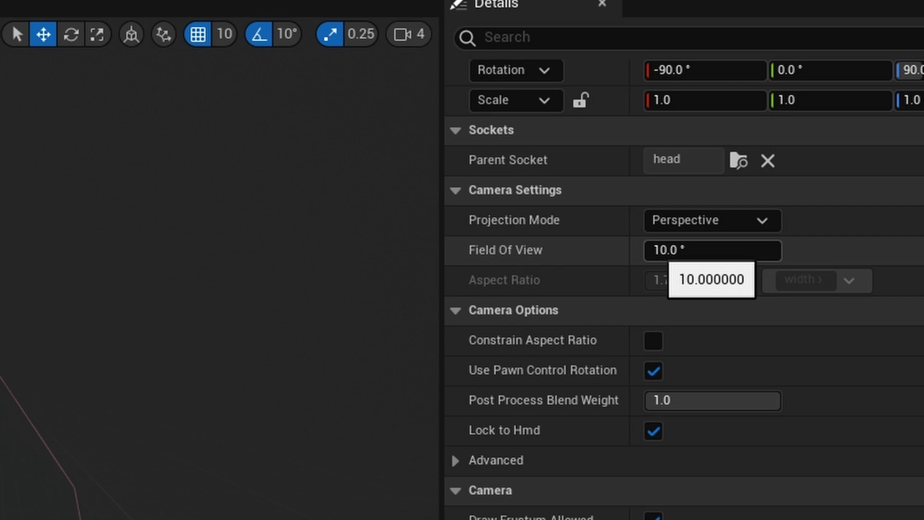
pyautogui.click(713, 250)
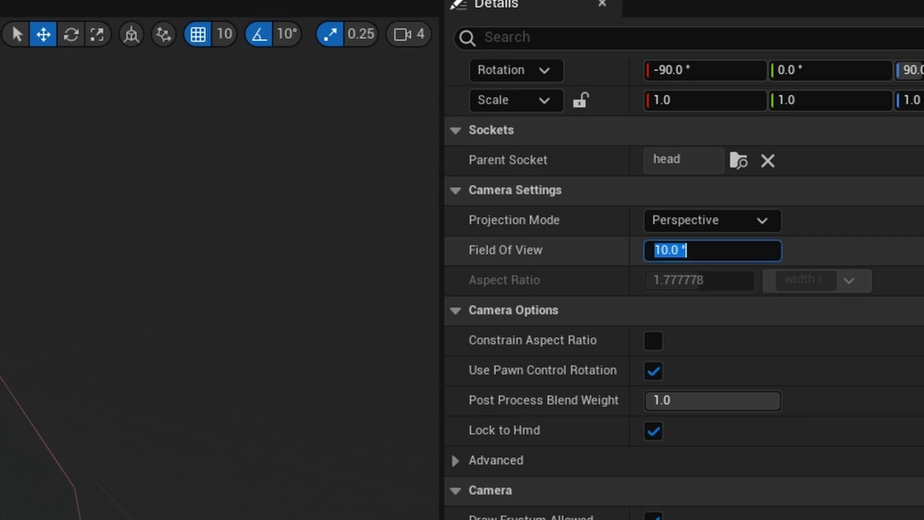
pyautogui.write('60')
pyautogui.press('Return')
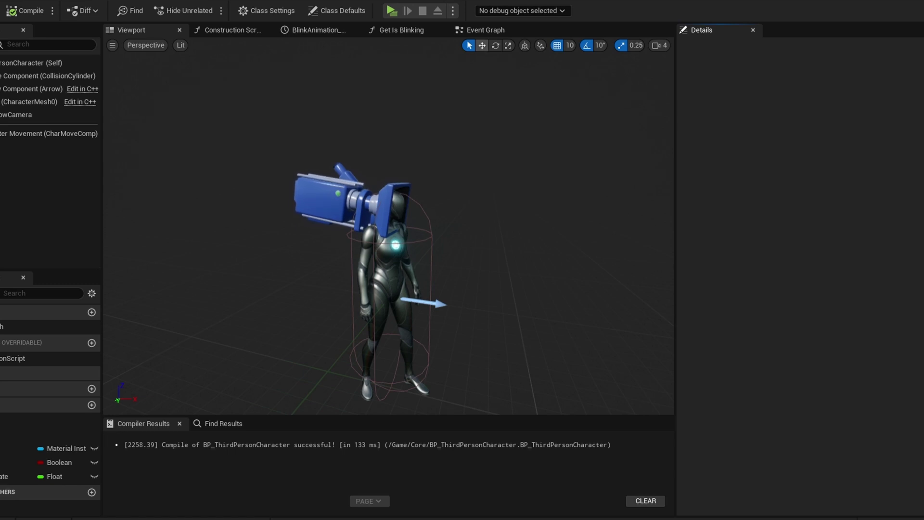
# In the Event Graph, place a Get Player Camera Manager node below Event BeginPlay
pyautogui.click(480, 30)
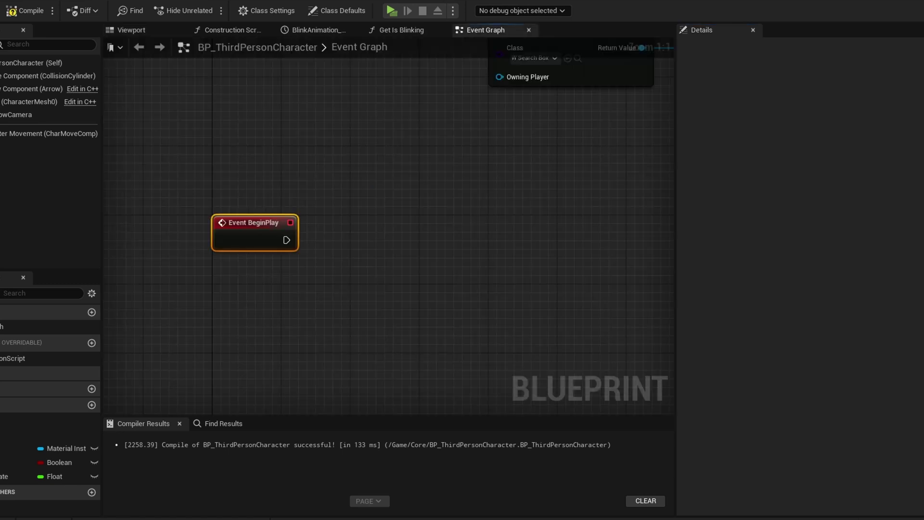
pyautogui.rightClick(231, 281)
pyautogui.write('eve')
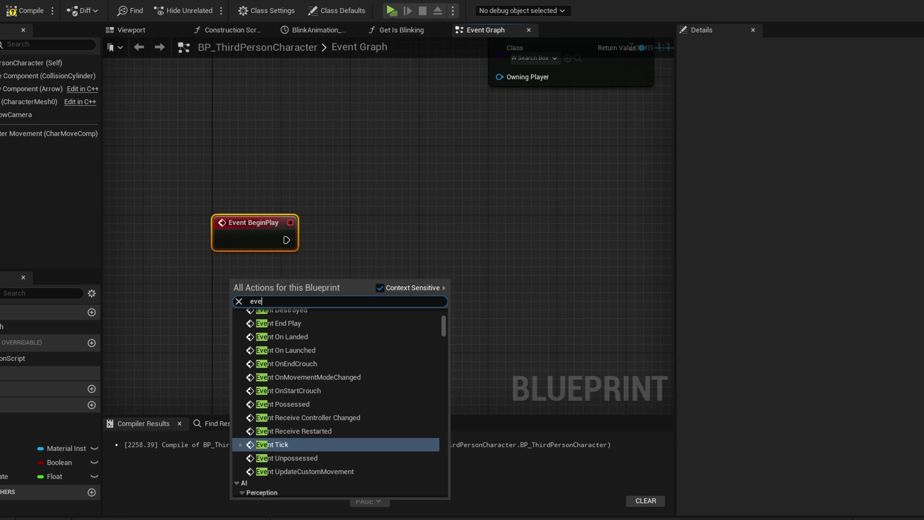
pyautogui.write('nt beg')
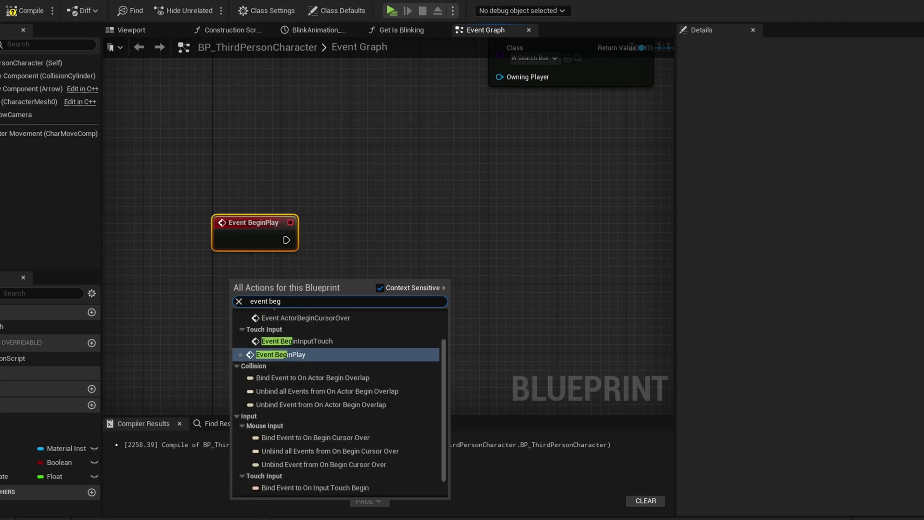
pyautogui.write('inpl')
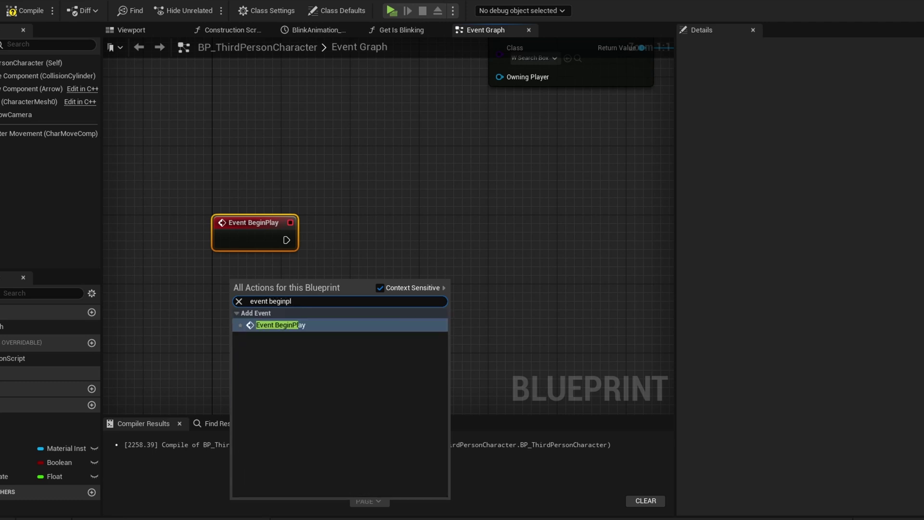
pyautogui.press('Return')
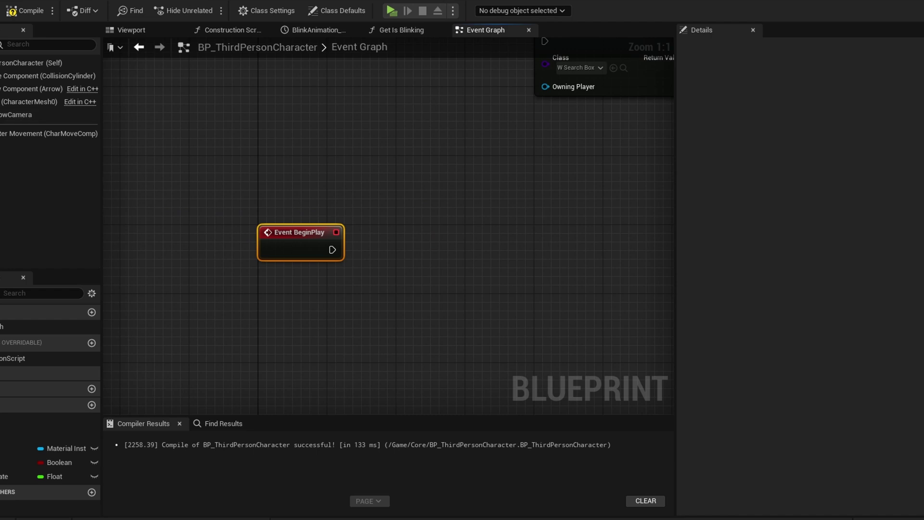
pyautogui.rightClick(231, 303)
pyautogui.write('getpla')
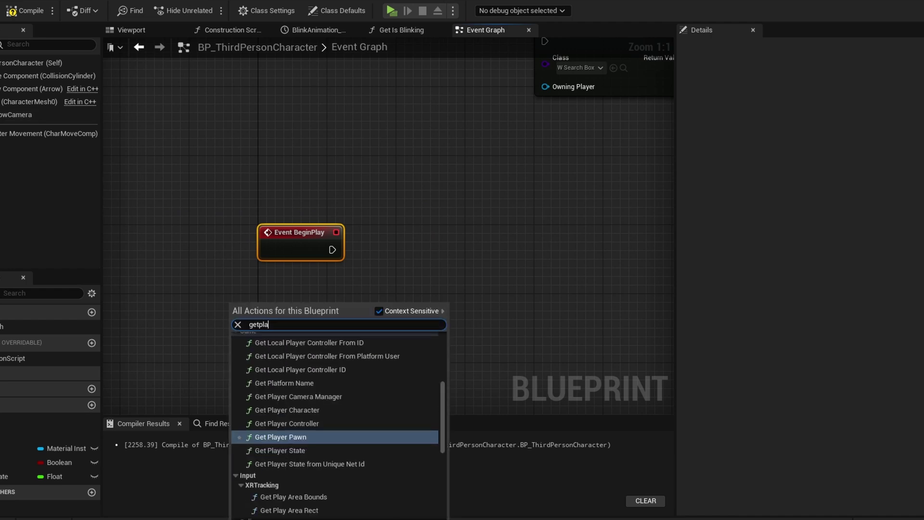
pyautogui.write('yercamera')
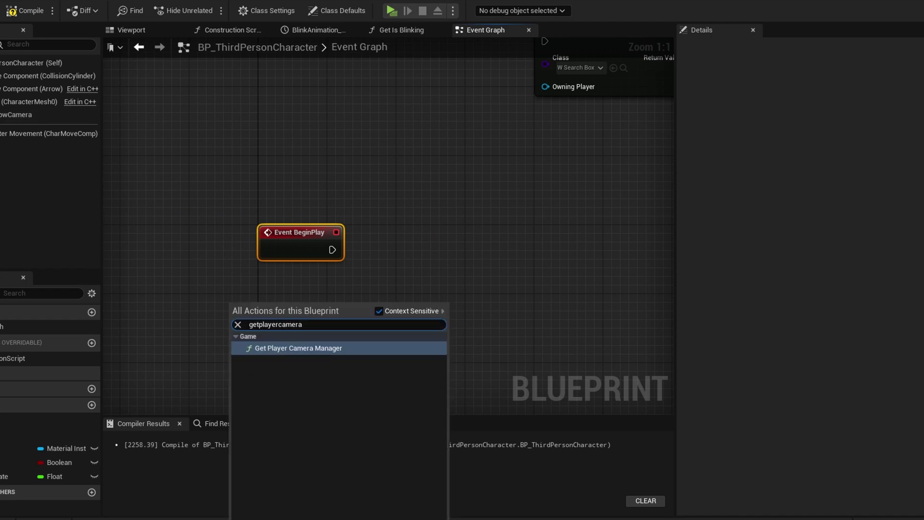
pyautogui.press('Return')
pyautogui.click(302, 334)
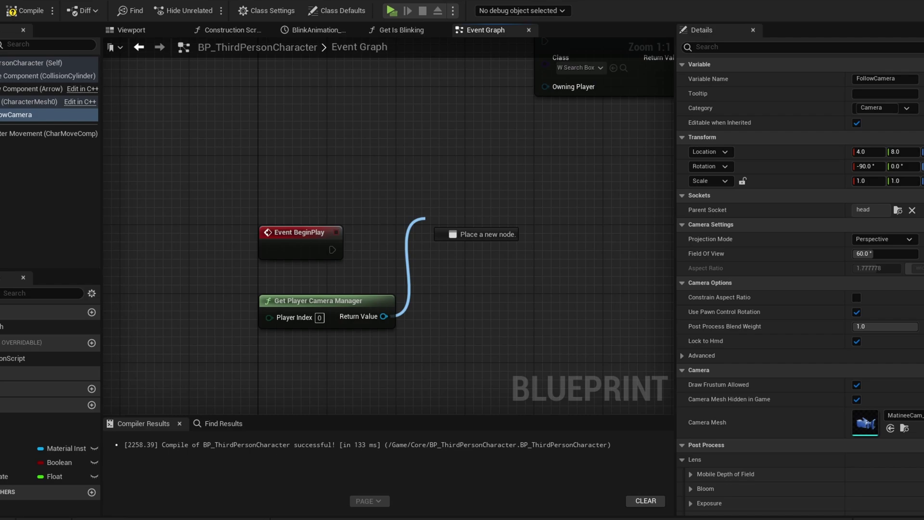
# Add SET View Pitch Min and Max nodes wired from the camera manager's Return Value
pyautogui.moveTo(426, 218); pyautogui.dragTo(425, 218)
pyautogui.write('set pitch')
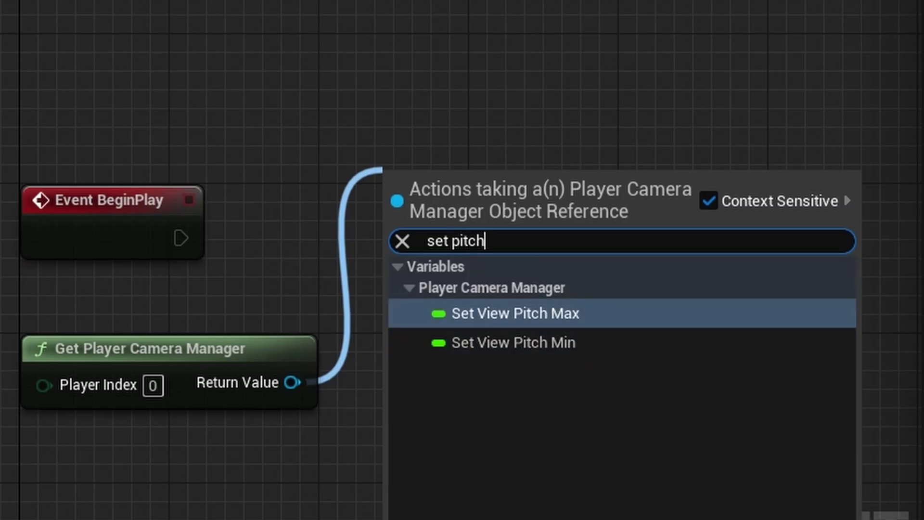
pyautogui.press('Down')
pyautogui.press('Return')
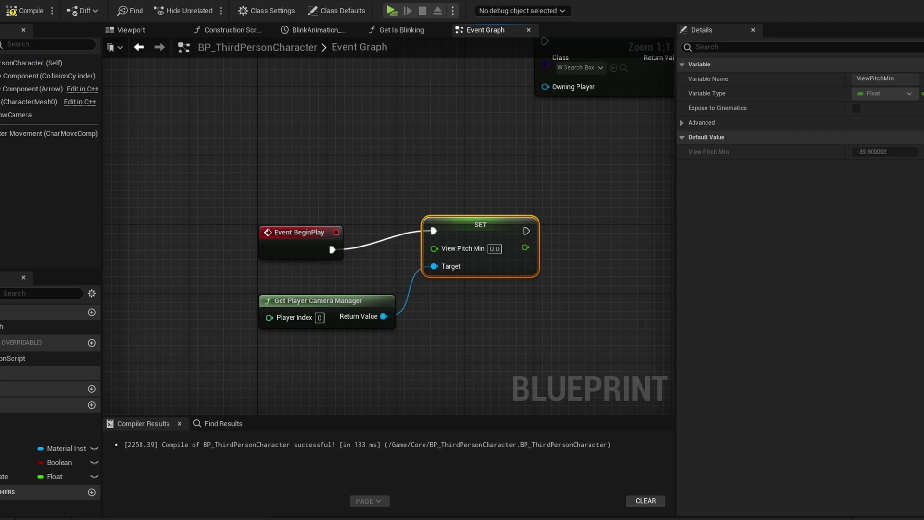
pyautogui.moveTo(534, 240)
pyautogui.mouseDown()
pyautogui.moveTo(508, 258)
pyautogui.moveTo(539, 229)
pyautogui.mouseUp()
pyautogui.write('set pithc')
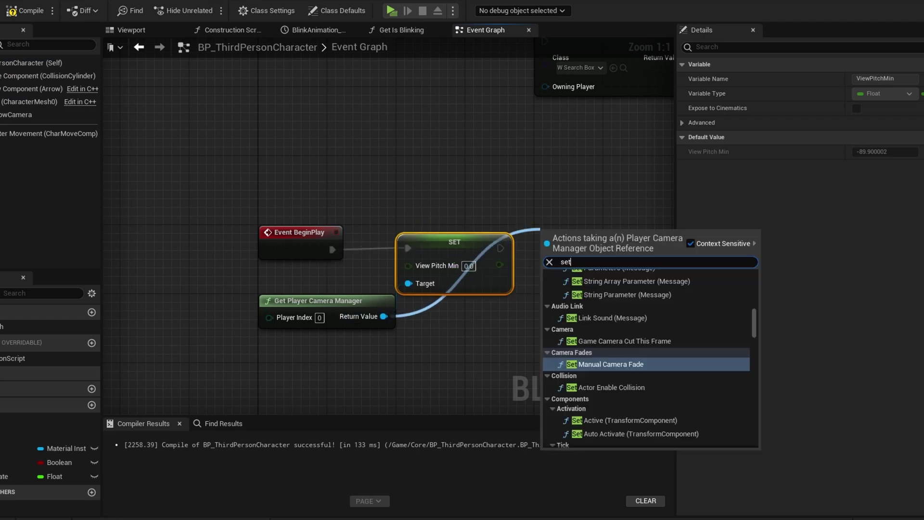
pyautogui.press('BackSpace')
pyautogui.press('BackSpace')
pyautogui.write('ch')
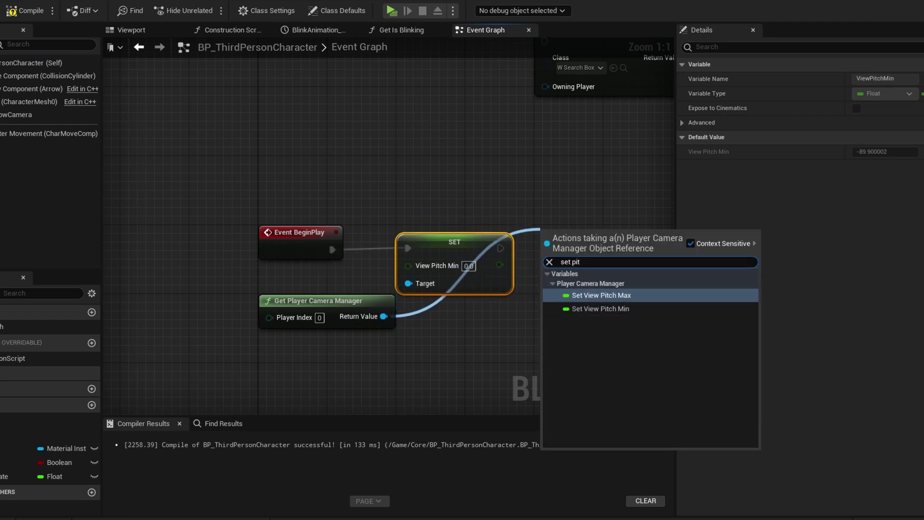
pyautogui.press('Return')
# Set View Pitch Min to -50 and View Pitch Max to 50
pyautogui.moveTo(632, 247); pyautogui.dragTo(492, 233, button='right')
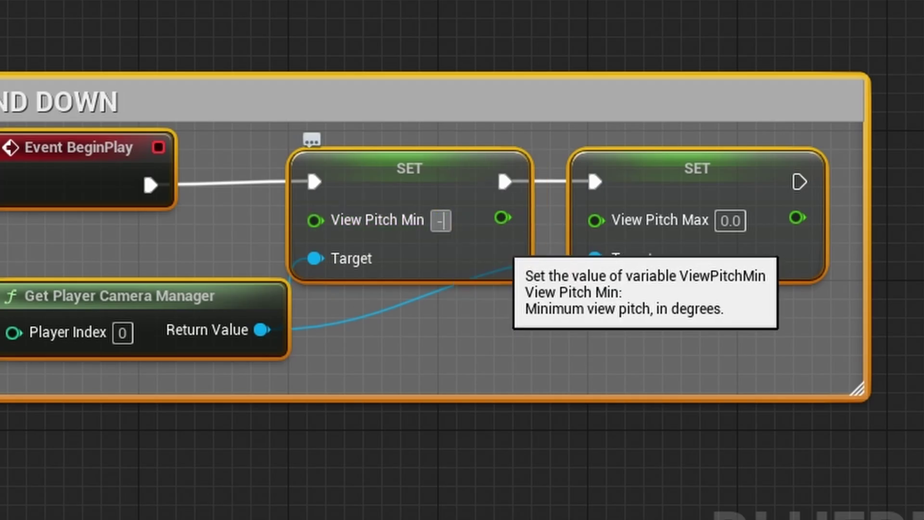
pyautogui.write('50')
pyautogui.press('Return')
pyautogui.click(731, 221)
pyautogui.write('50')
pyautogui.press('Return')
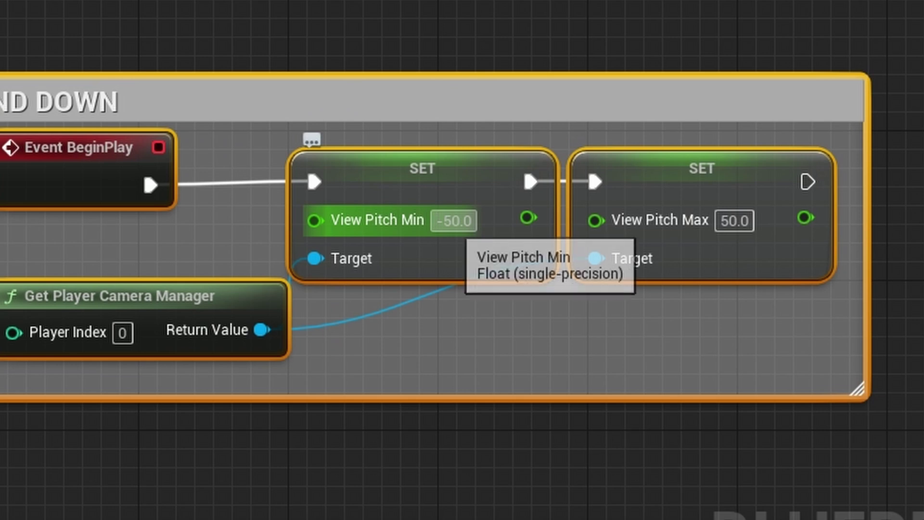
# Try a view pitch range of -10 minimum and 10.0 maximum on the SET nodes
pyautogui.click(454, 220)
pyautogui.write('-10')
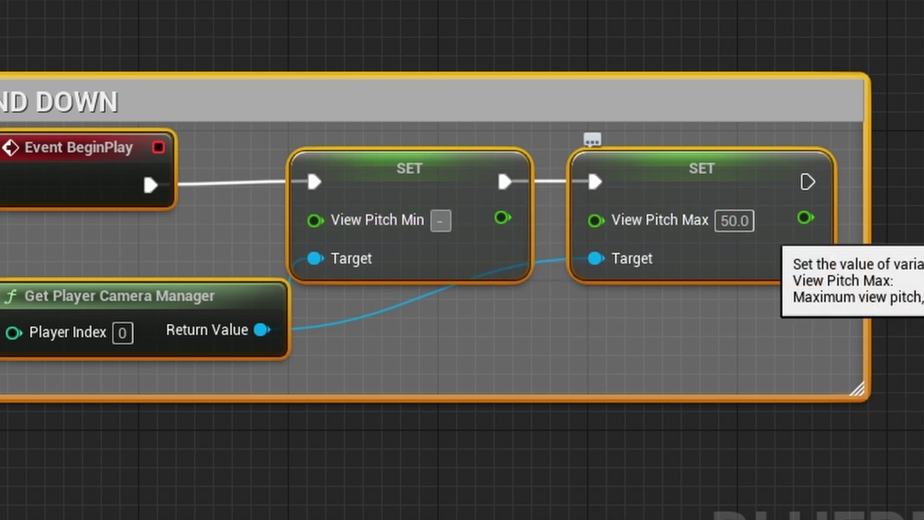
pyautogui.click(735, 220)
pyautogui.write('10.0')
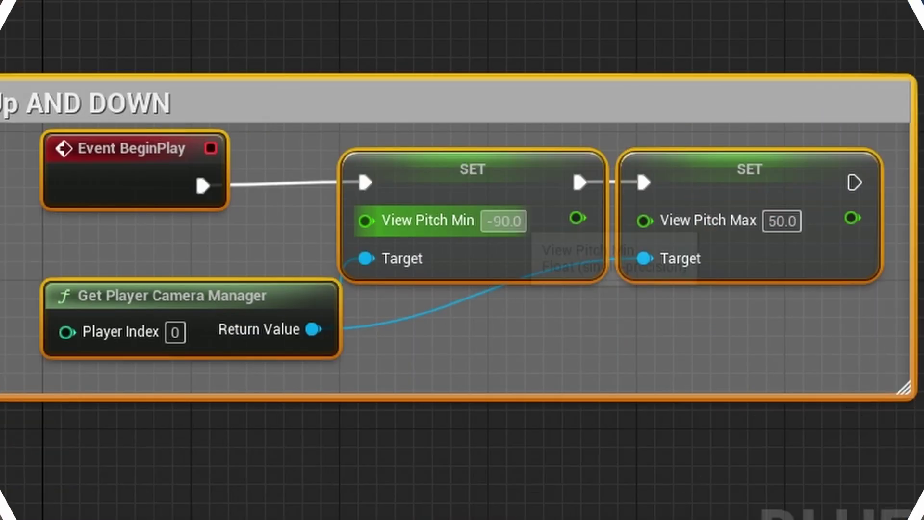
# Change the view pitch limits to -80.0 minimum and 60 maximum
pyautogui.click(504, 221)
pyautogui.write('-80.0')
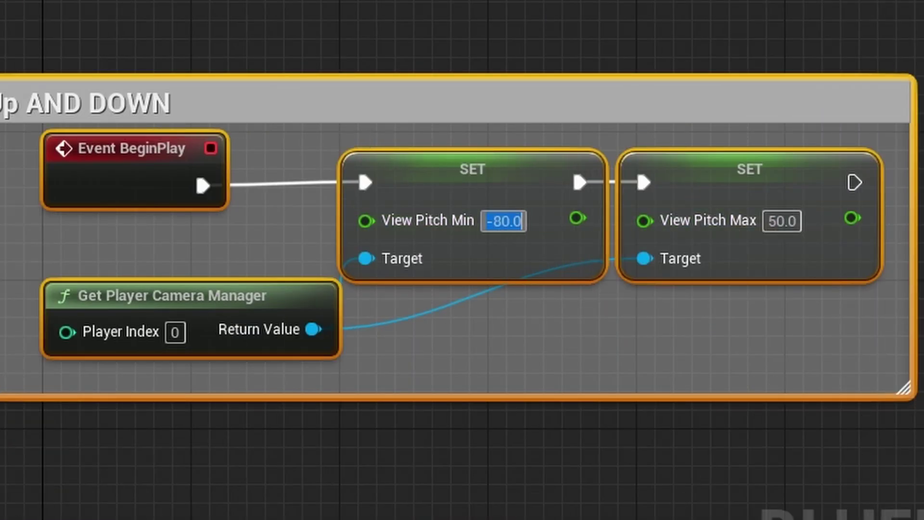
pyautogui.click(782, 221)
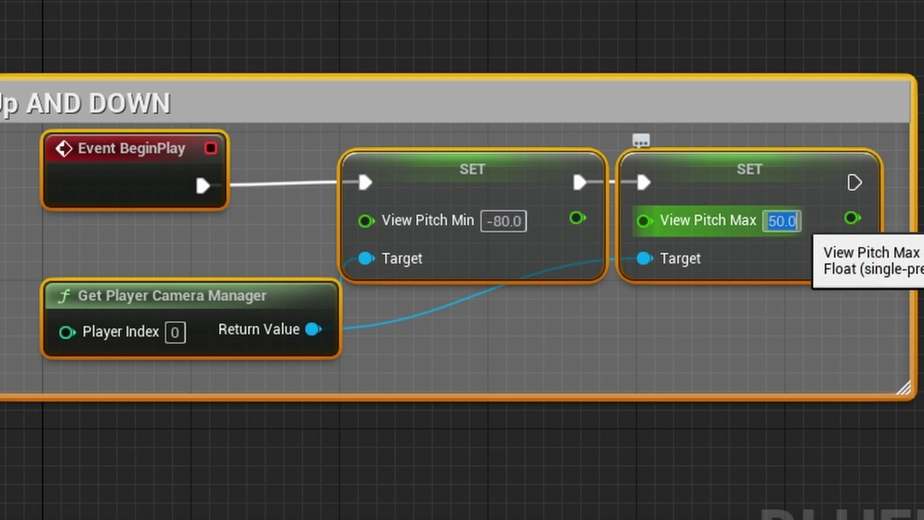
pyautogui.write('60')
pyautogui.press('Return')
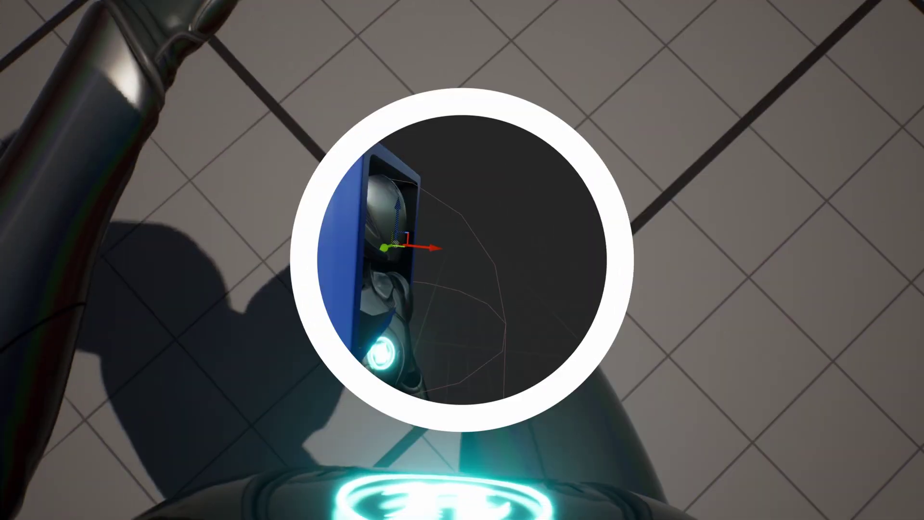
# Find FollowCamera's lens flare setting via a 'lens fl' Details search and set Lens Flares Intensity to 0
pyautogui.write('lens')
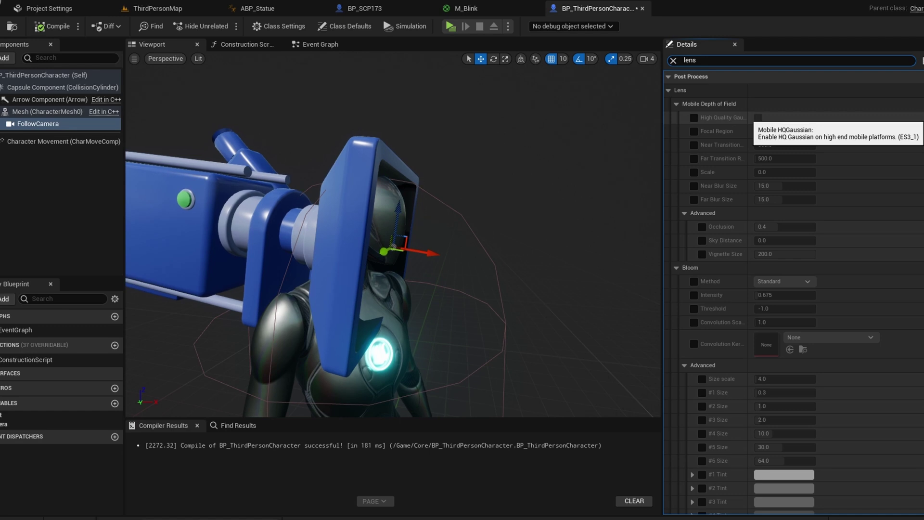
pyautogui.write(' flare')
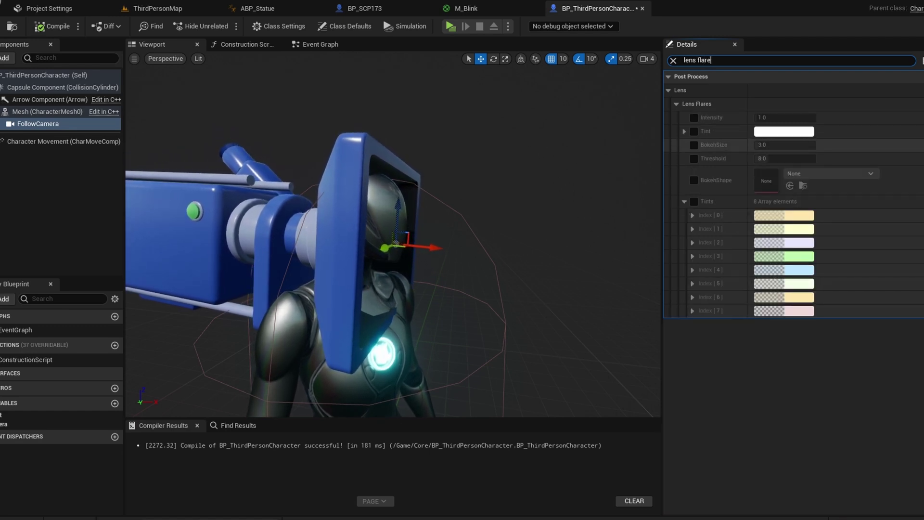
pyautogui.press('Escape')
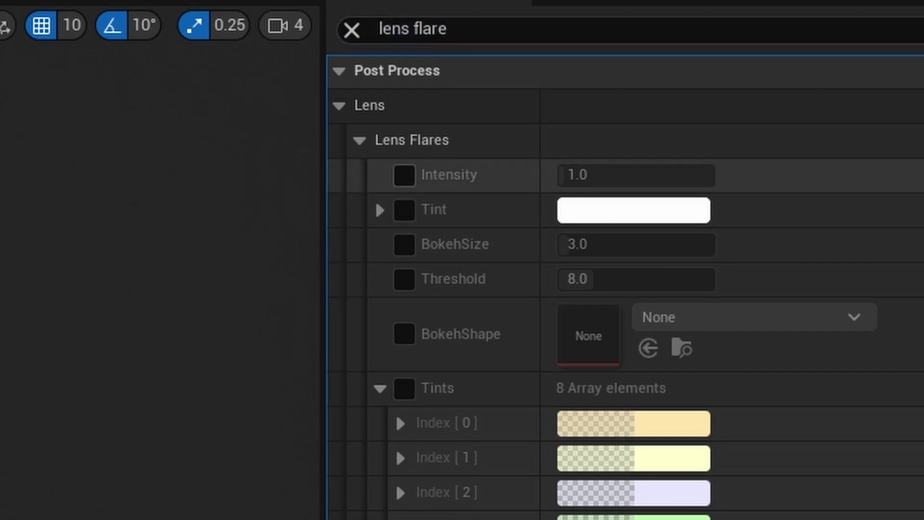
pyautogui.write('0')
pyautogui.press('Return')
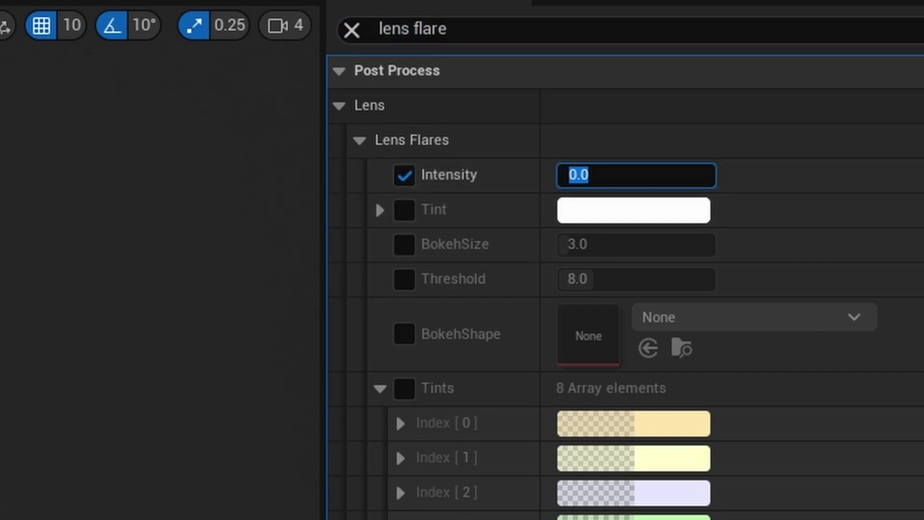